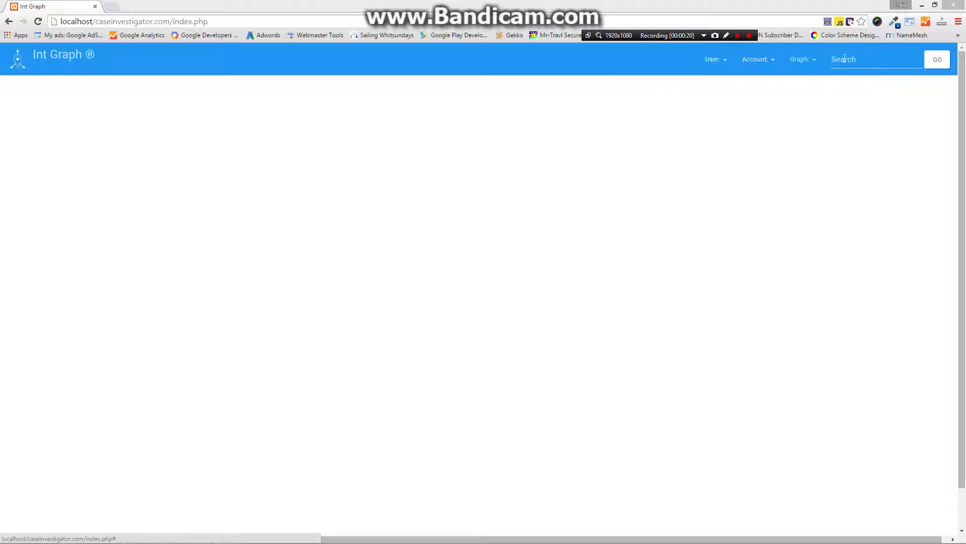
- Sign in to the site with the already filled-in e-mail and password
{"action": "left_click", "coordinate": [723, 60]}
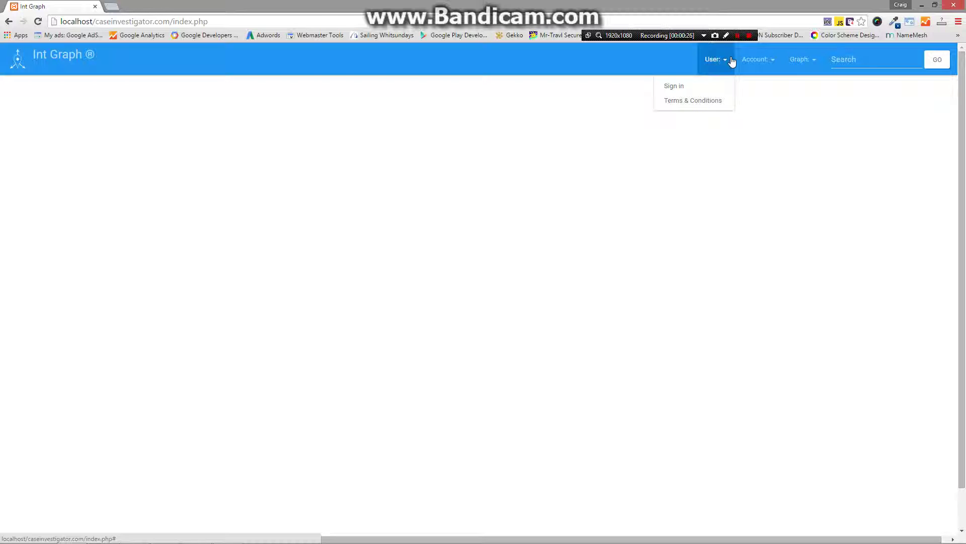
{"action": "left_click", "coordinate": [674, 86]}
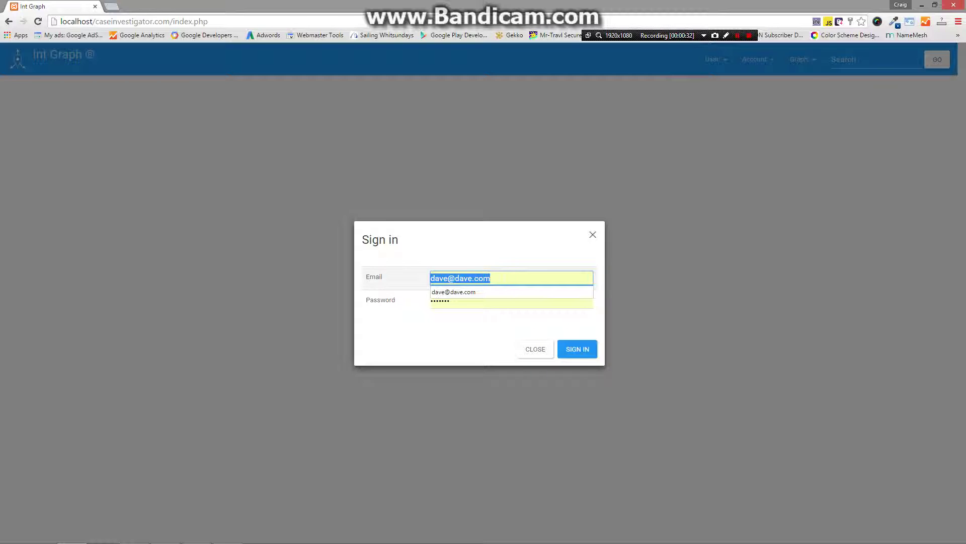
{"action": "left_click", "coordinate": [496, 277]}
{"action": "left_click", "coordinate": [456, 317]}
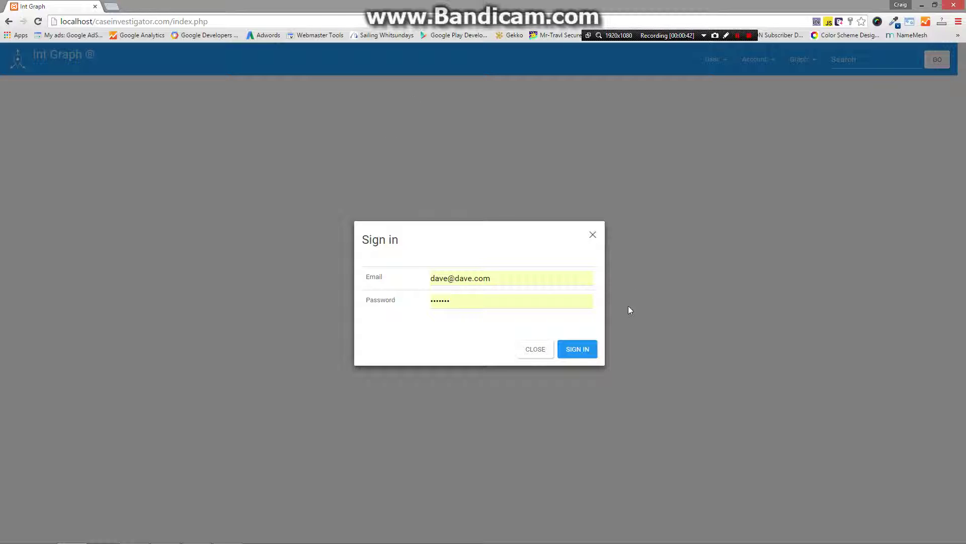
{"action": "left_click", "coordinate": [573, 351]}
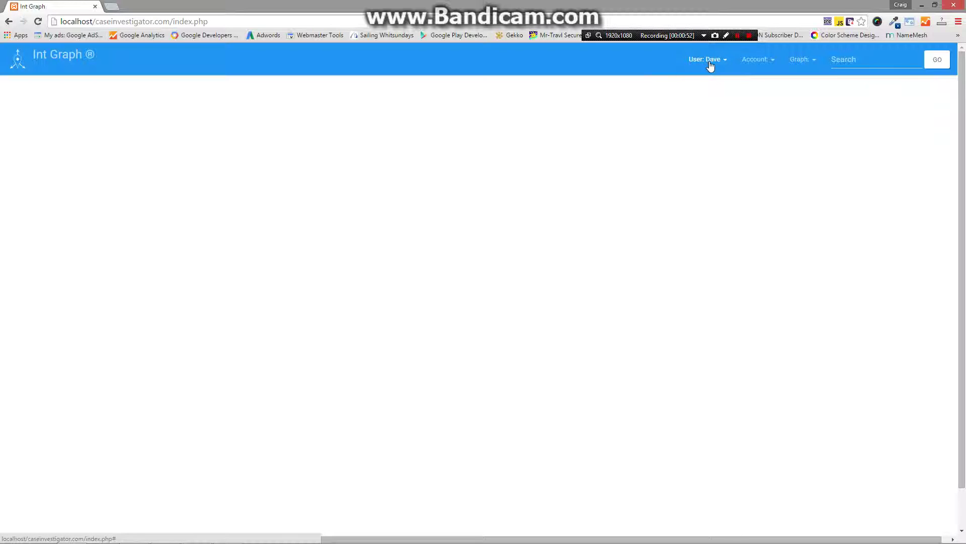
- Switch to the Full account and create a new case titled Corporate Job #34, checking that it is listed among the graphs
{"action": "left_click", "coordinate": [759, 60]}
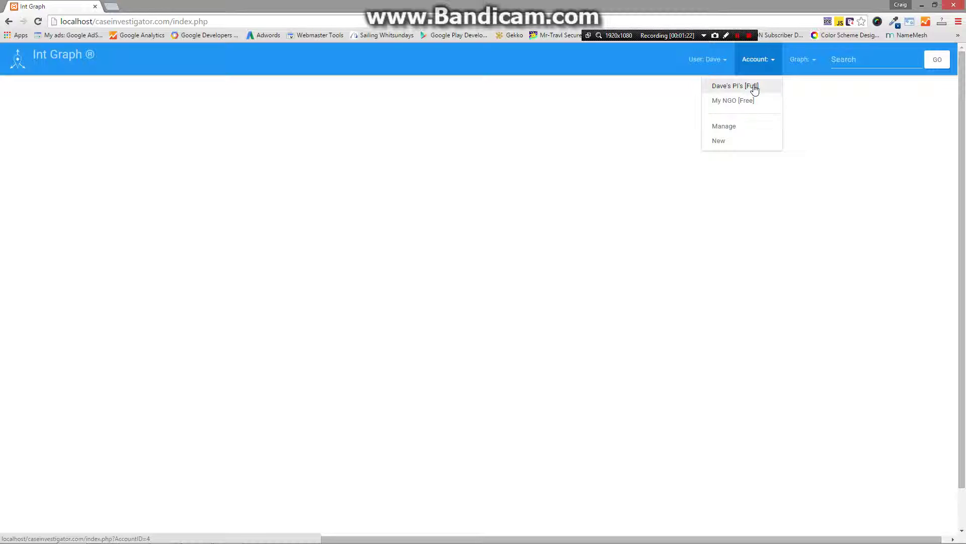
{"action": "left_click", "coordinate": [755, 87]}
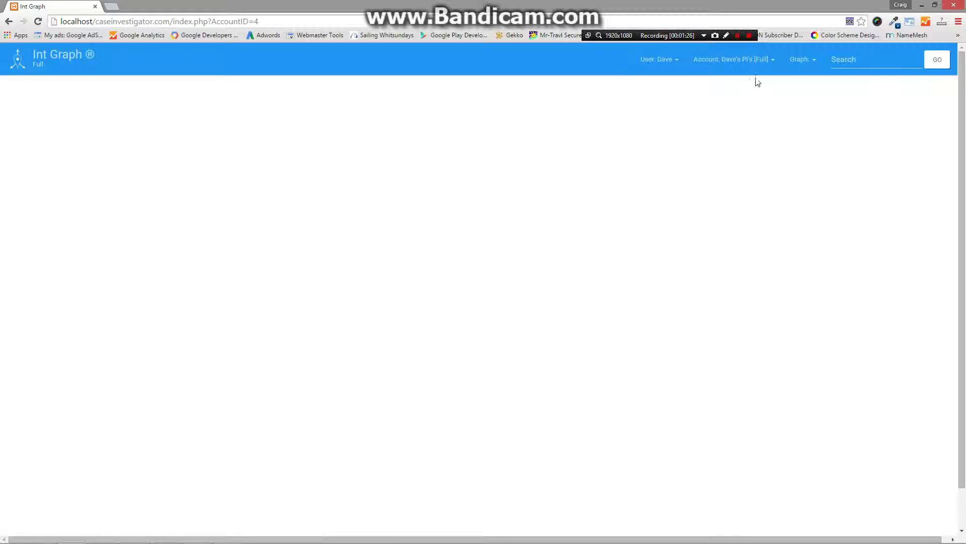
{"action": "left_click", "coordinate": [807, 61]}
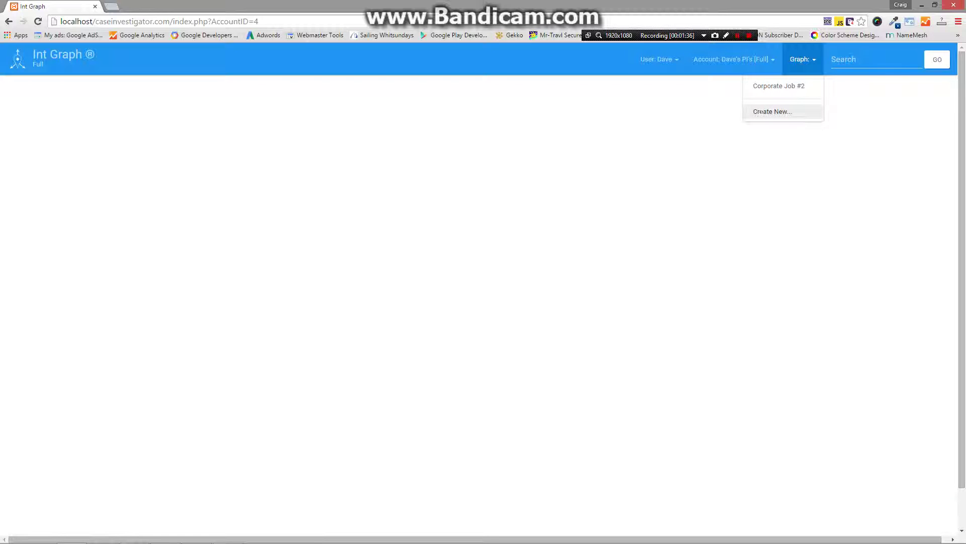
{"action": "left_click", "coordinate": [761, 111]}
{"action": "left_click", "coordinate": [445, 287]}
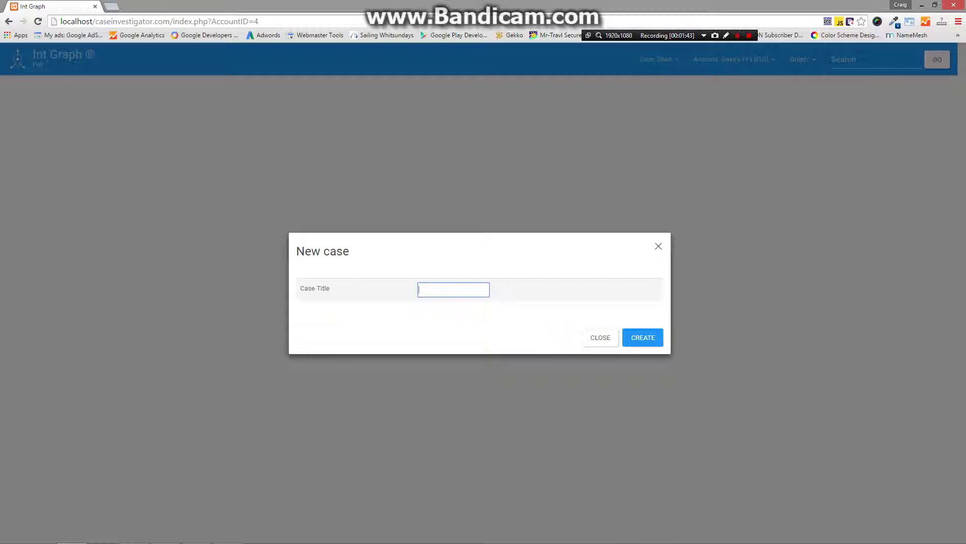
{"action": "type", "text": "Corporate Jopb #34"}
{"action": "left_click", "coordinate": [457, 290]}
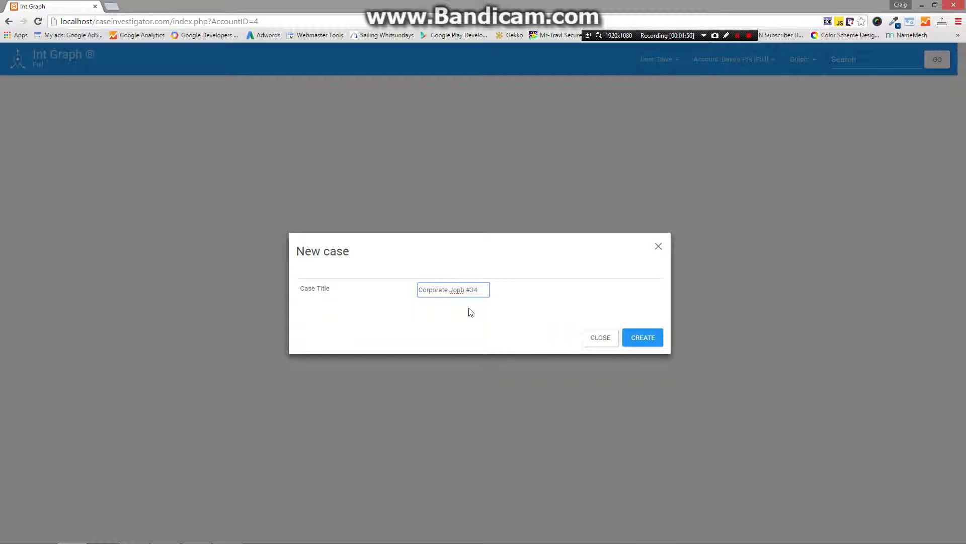
{"action": "key", "text": "Delete"}
{"action": "left_click", "coordinate": [642, 338]}
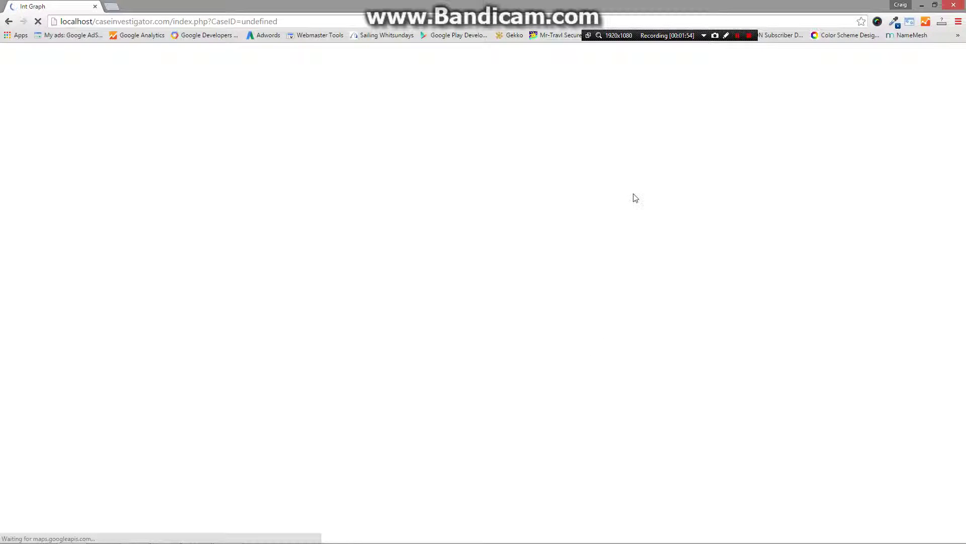
{"action": "left_click", "coordinate": [802, 62]}
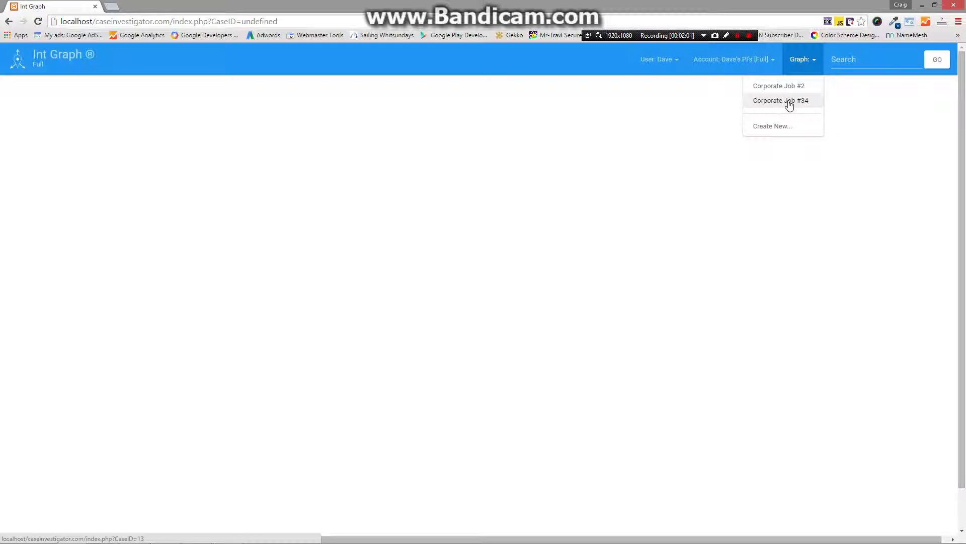
- Switch to the My NGO [Free] account and open its Standard graph to view the available node types
{"action": "left_click", "coordinate": [744, 61]}
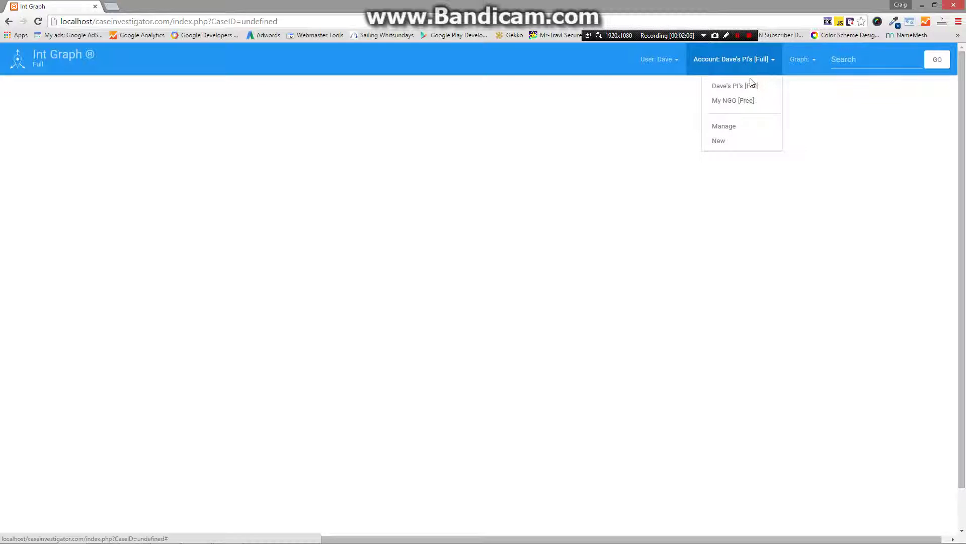
{"action": "left_click", "coordinate": [734, 103]}
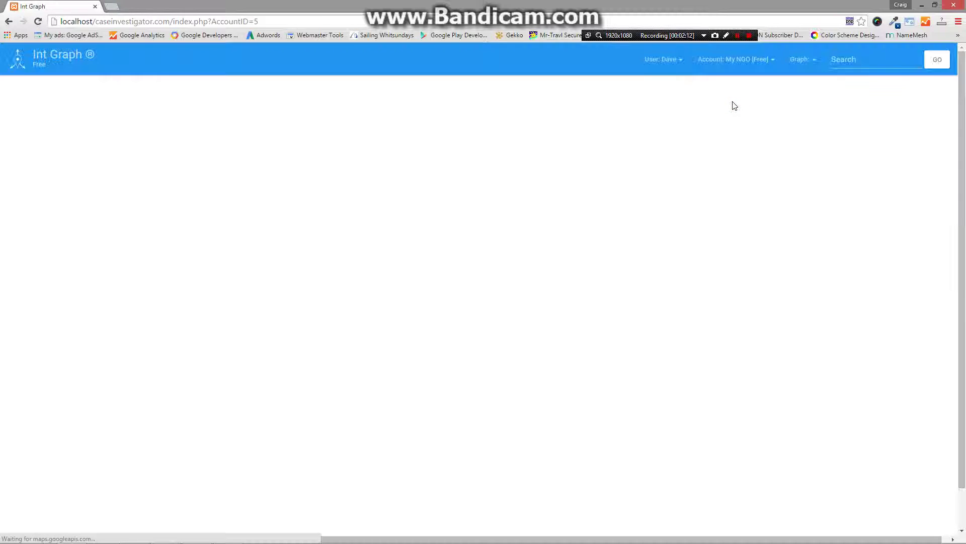
{"action": "left_click", "coordinate": [800, 59]}
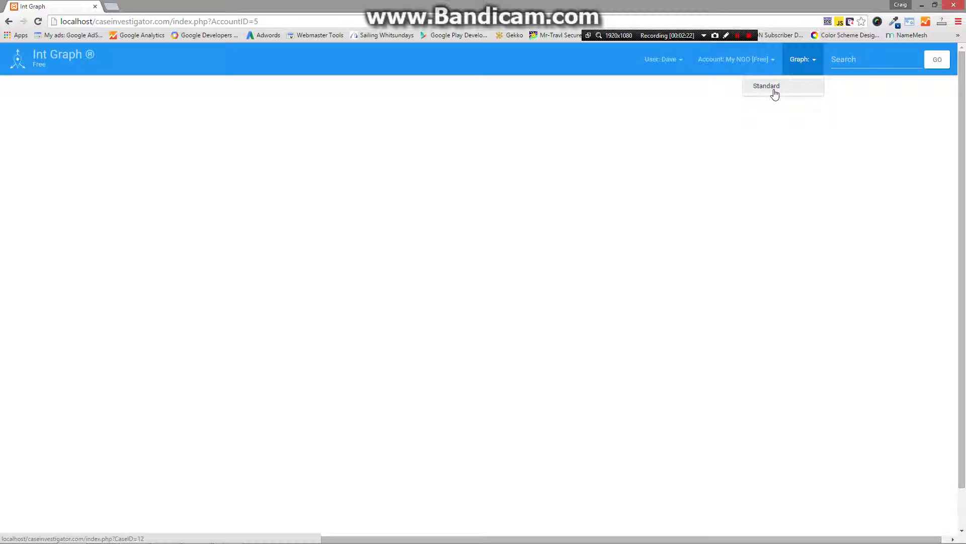
{"action": "left_click", "coordinate": [775, 95]}
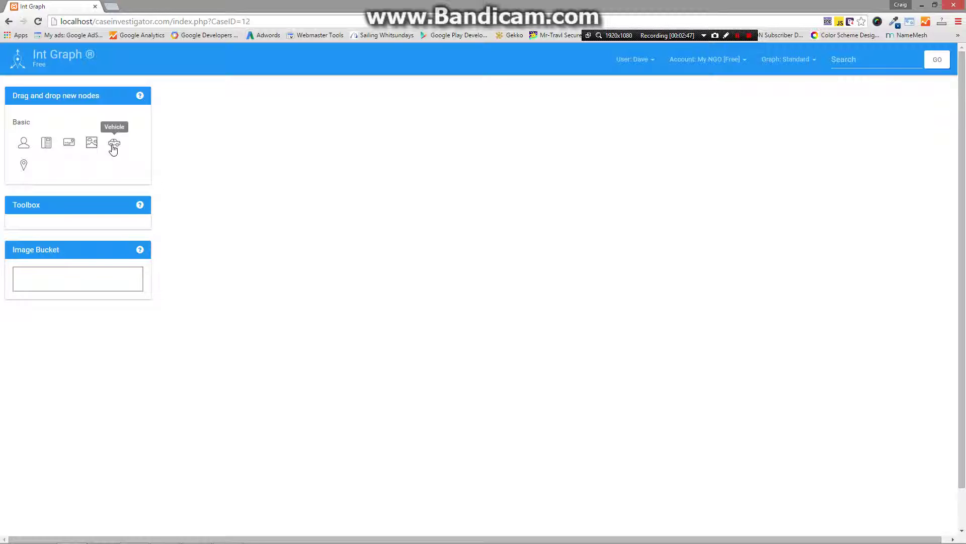
- Switch back to the Full account and open the Corporate Job #34 graph
{"action": "left_click", "coordinate": [723, 61]}
{"action": "left_click", "coordinate": [705, 87]}
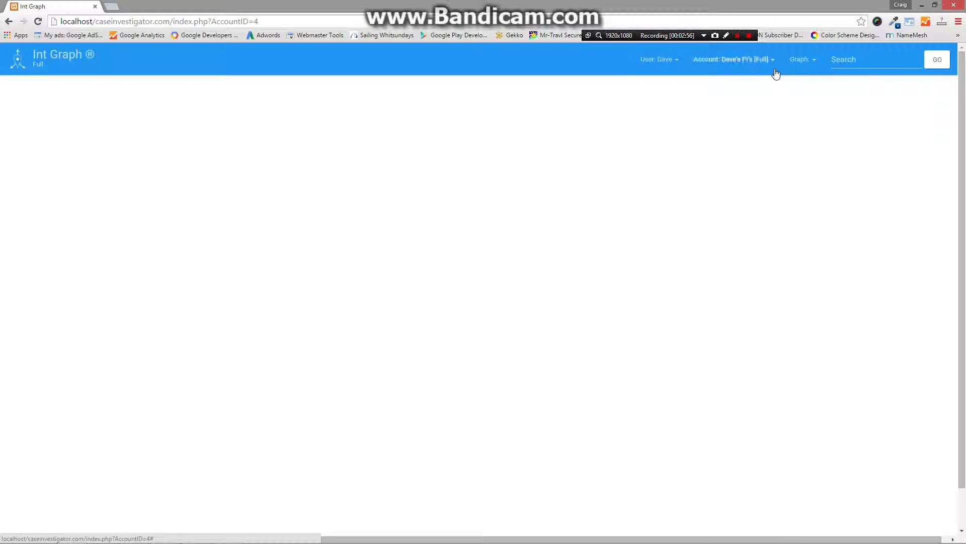
{"action": "left_click", "coordinate": [800, 61]}
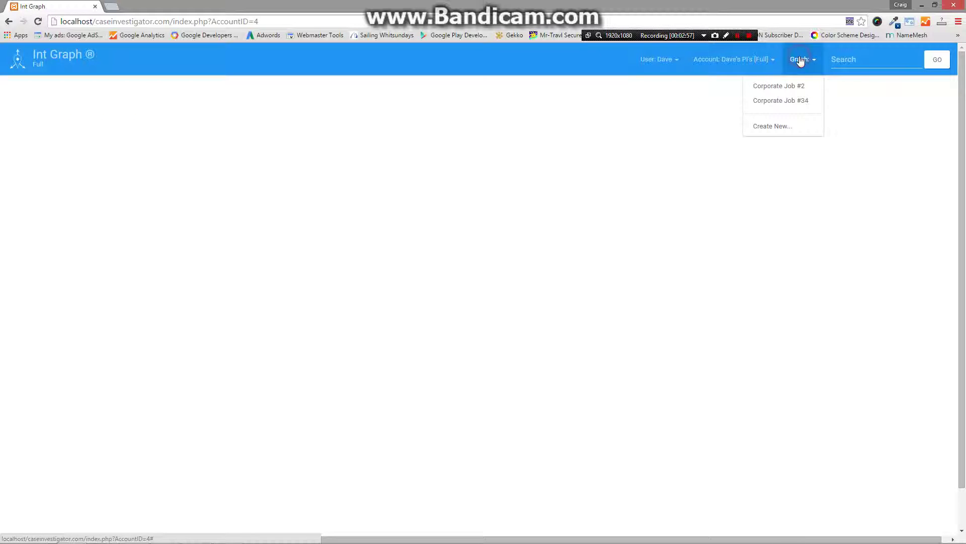
{"action": "left_click", "coordinate": [777, 101]}
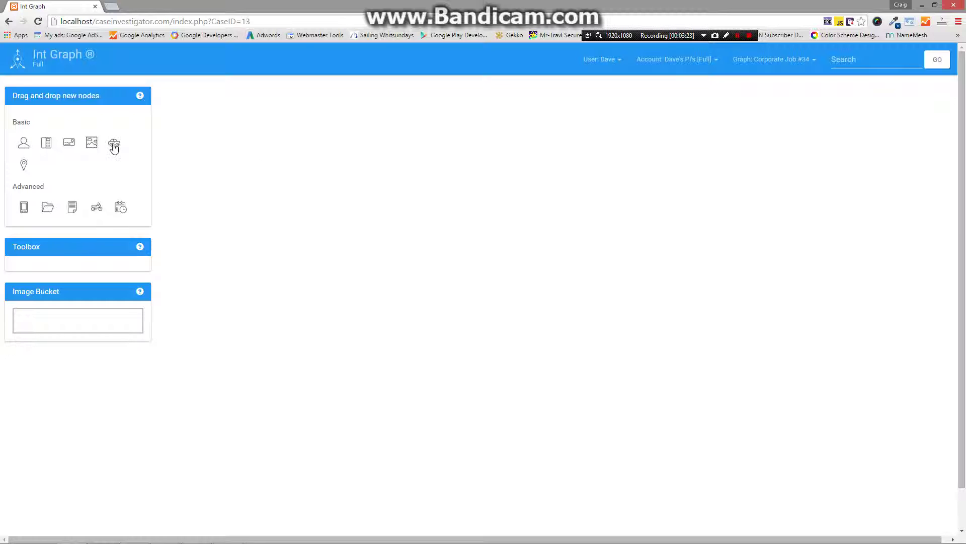
- Add two Person nodes to the empty graph canvas
{"action": "left_click", "coordinate": [23, 143]}
{"action": "left_click_drag", "start_coordinate": [23, 143], "coordinate": [473, 253]}
{"action": "left_click_drag", "start_coordinate": [23, 143], "coordinate": [416, 247]}
{"action": "left_click_drag", "start_coordinate": [523, 281], "coordinate": [524, 280]}
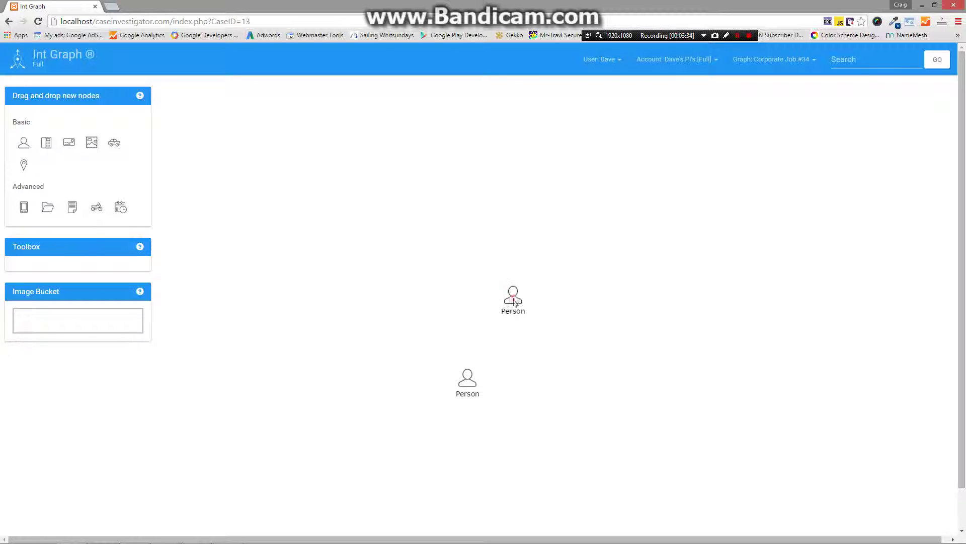
- Examine the properties of the upper Person node, then deselect it
{"action": "left_click", "coordinate": [524, 296]}
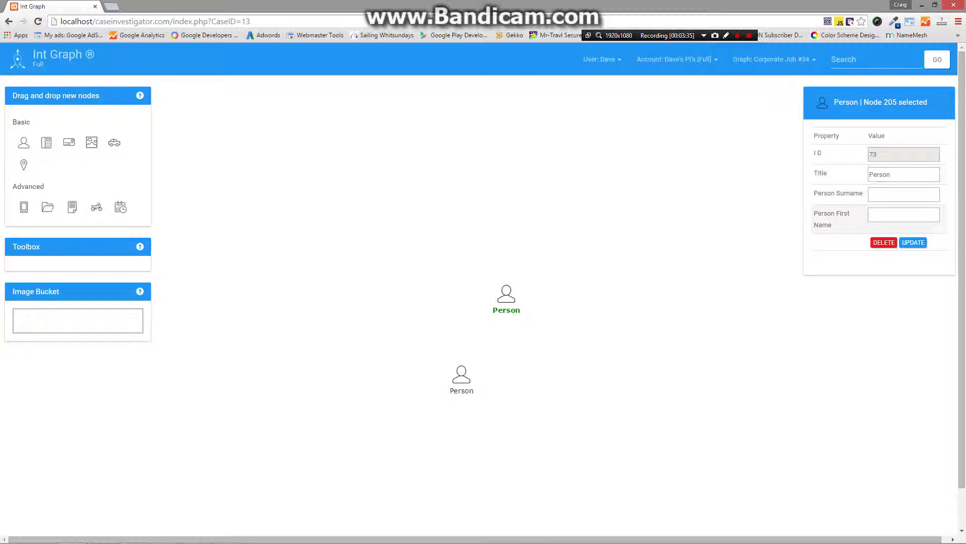
{"action": "left_click", "coordinate": [885, 174]}
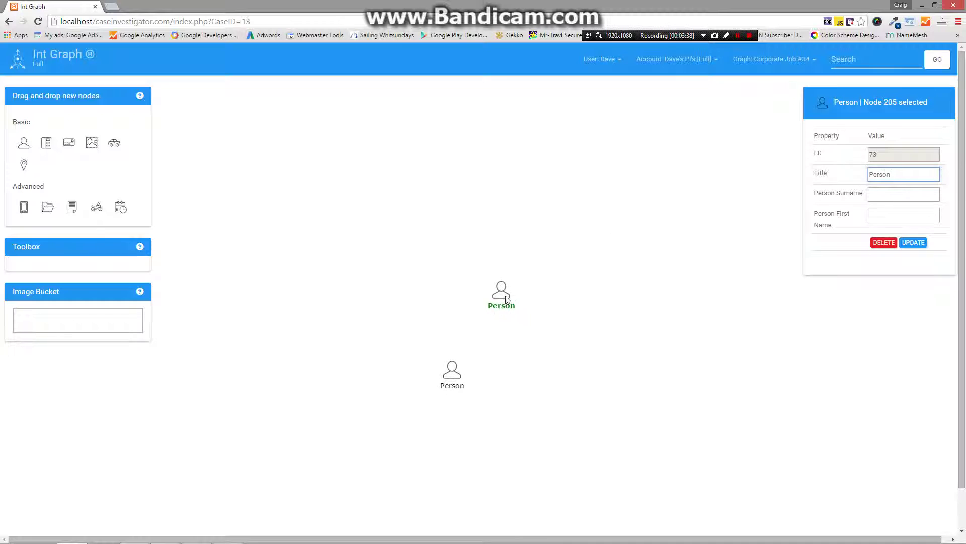
{"action": "left_click", "coordinate": [560, 303]}
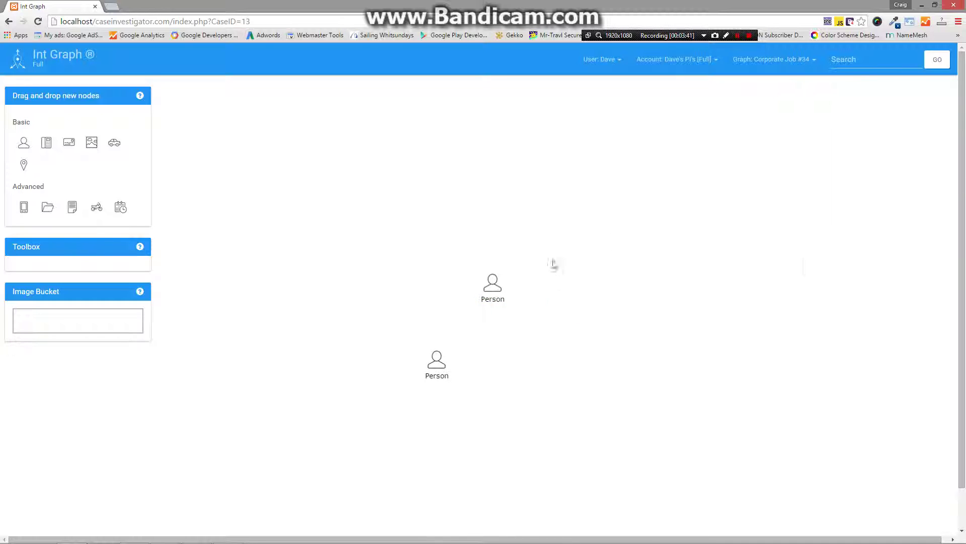
- Link the lower Person node to the upper Person node
{"action": "left_click", "coordinate": [434, 364]}
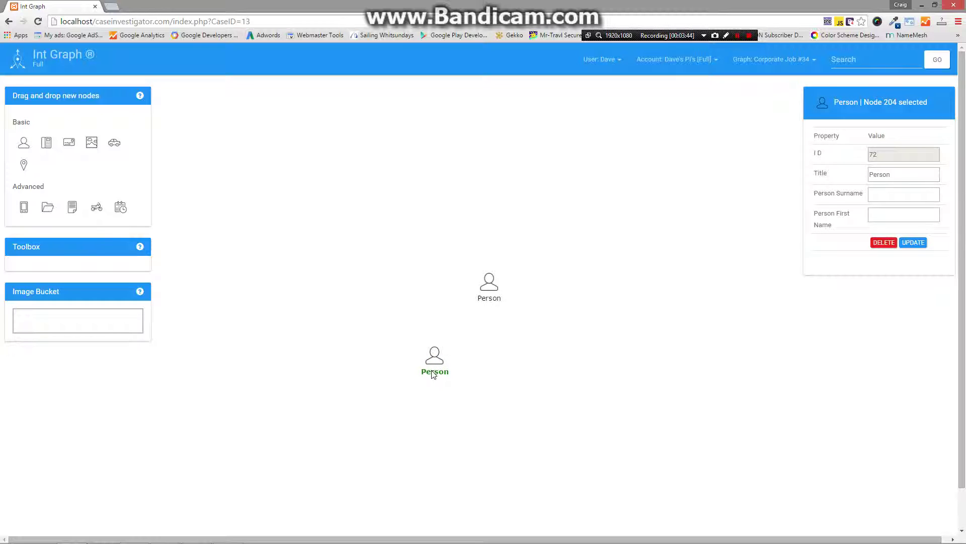
{"action": "left_click", "coordinate": [489, 284]}
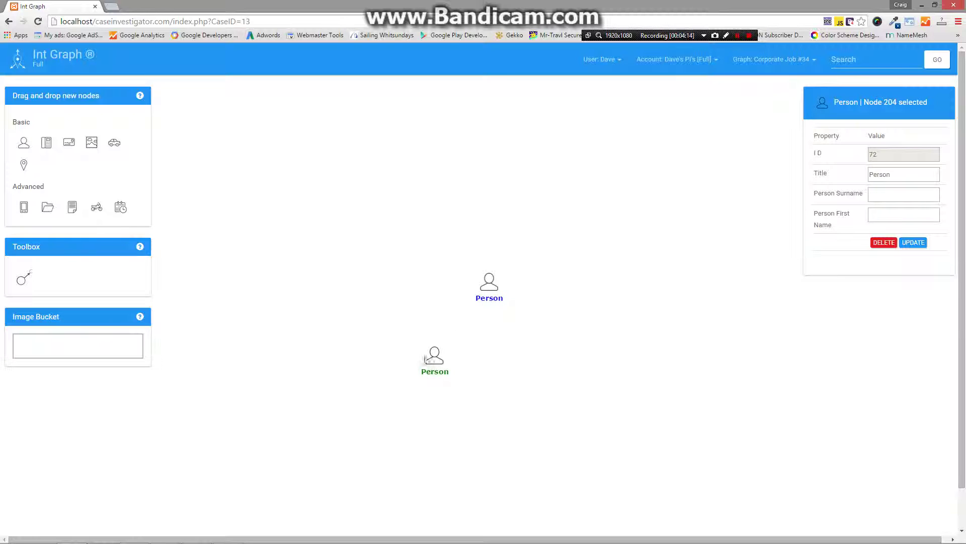
{"action": "left_click", "coordinate": [23, 282]}
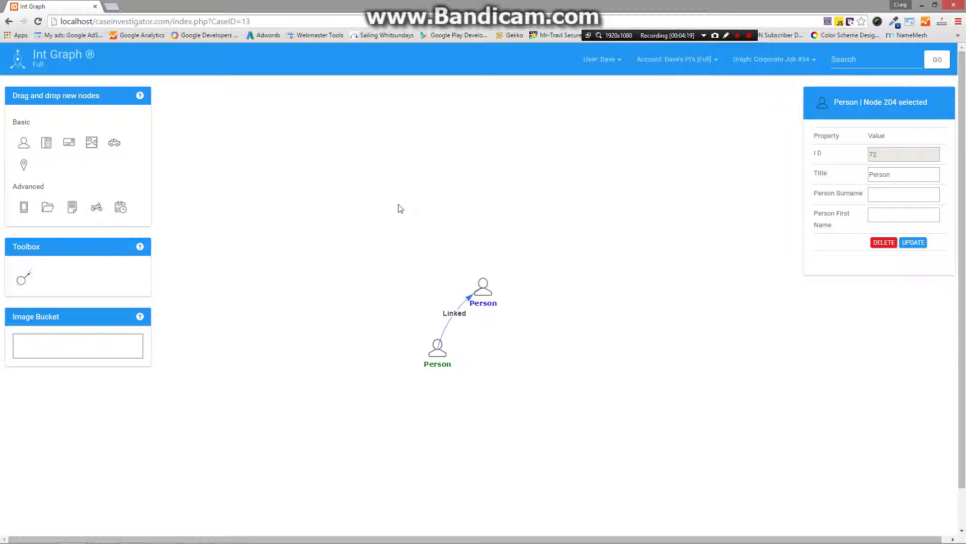
- Set the type of the edge between the two Person nodes to Sighted With and save the change
{"action": "left_click", "coordinate": [455, 317]}
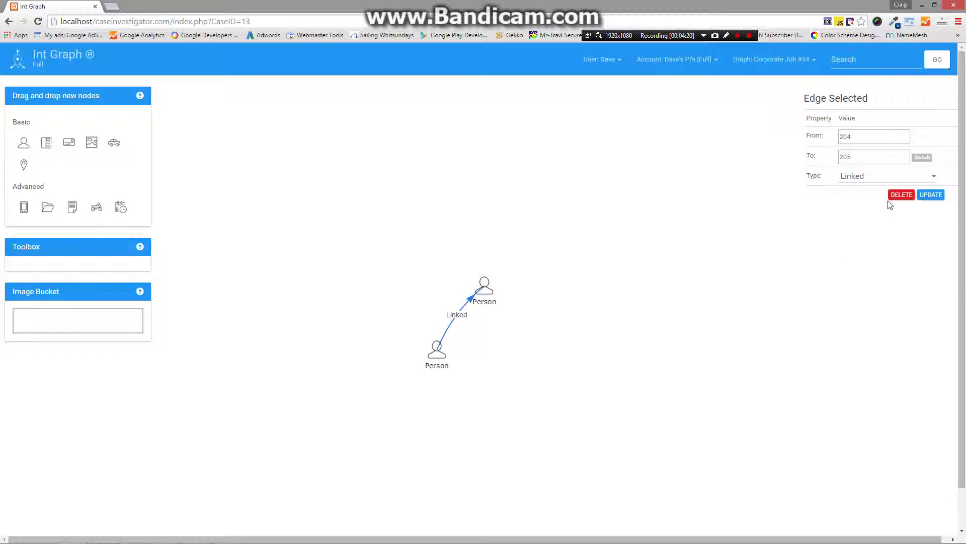
{"action": "left_click", "coordinate": [881, 176]}
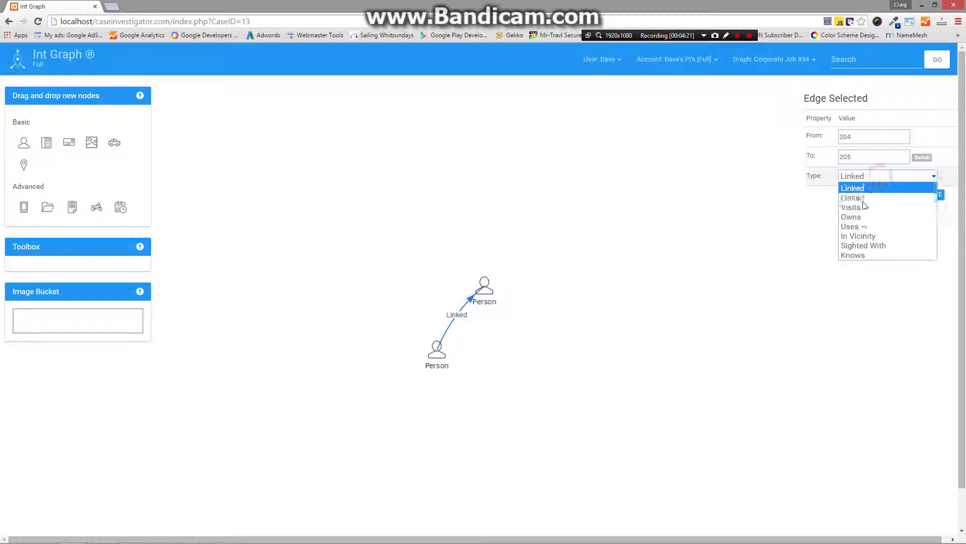
{"action": "left_click", "coordinate": [864, 245]}
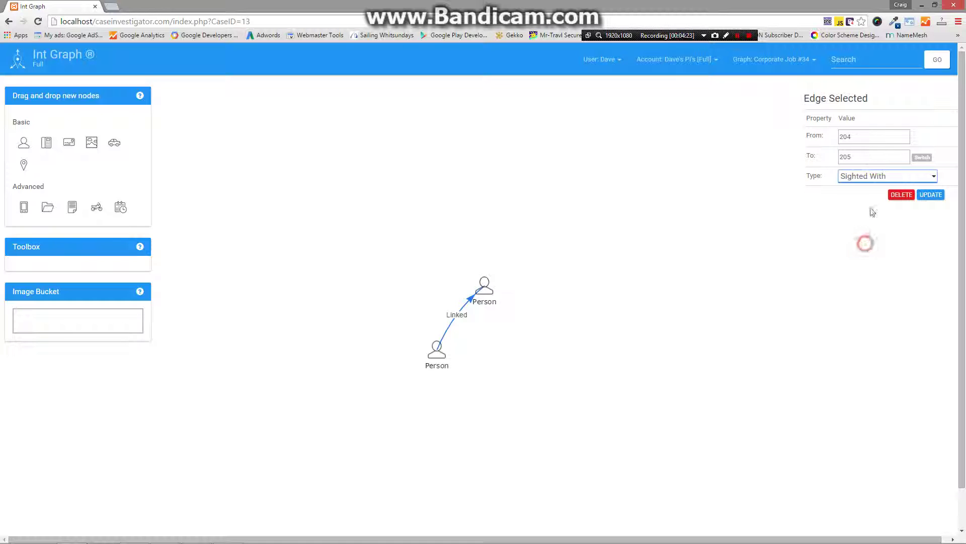
{"action": "left_click", "coordinate": [929, 200]}
{"action": "left_click", "coordinate": [550, 196]}
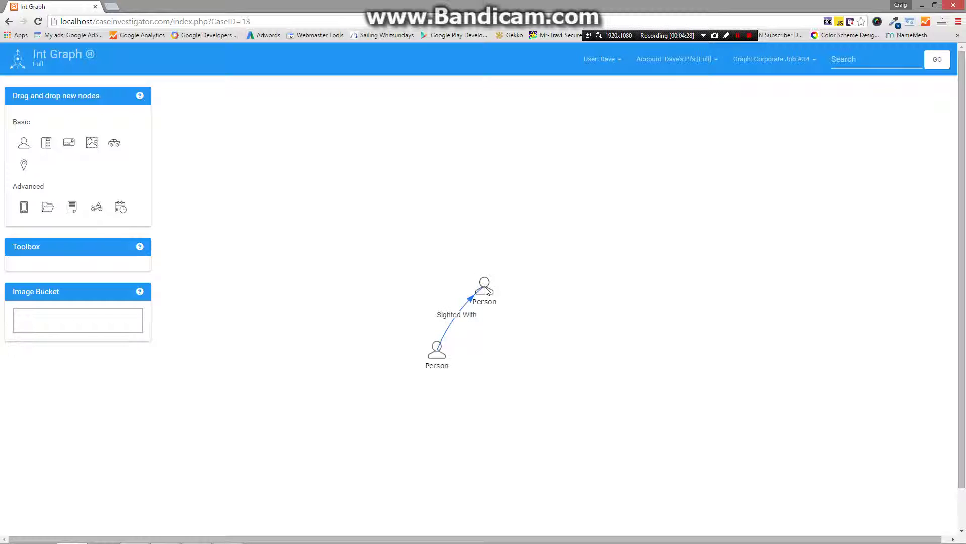
{"action": "left_click", "coordinate": [519, 204]}
- Add a Motorbike, a Vehicle and a Phone node to the graph
{"action": "left_click_drag", "start_coordinate": [97, 208], "coordinate": [454, 214]}
{"action": "left_click_drag", "start_coordinate": [114, 143], "coordinate": [510, 314]}
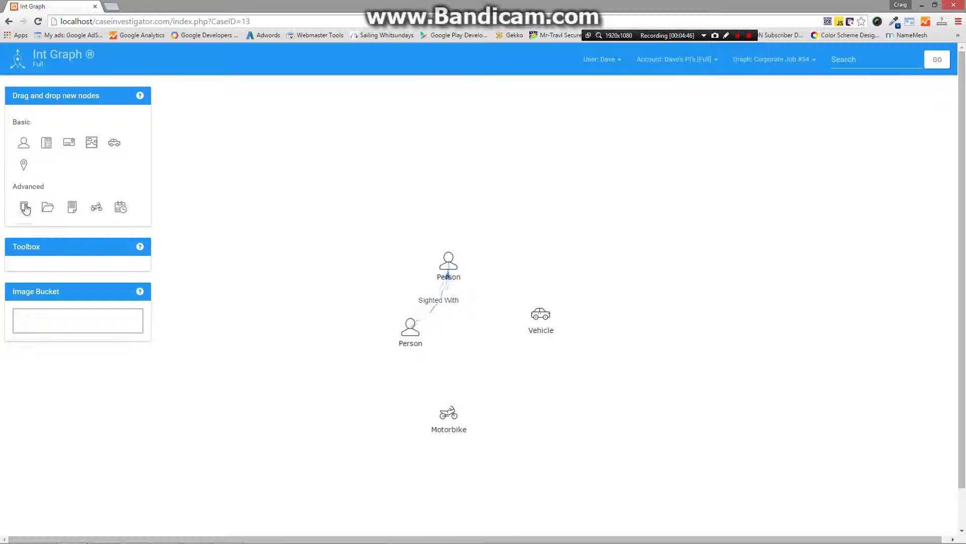
{"action": "left_click_drag", "start_coordinate": [25, 209], "coordinate": [554, 277]}
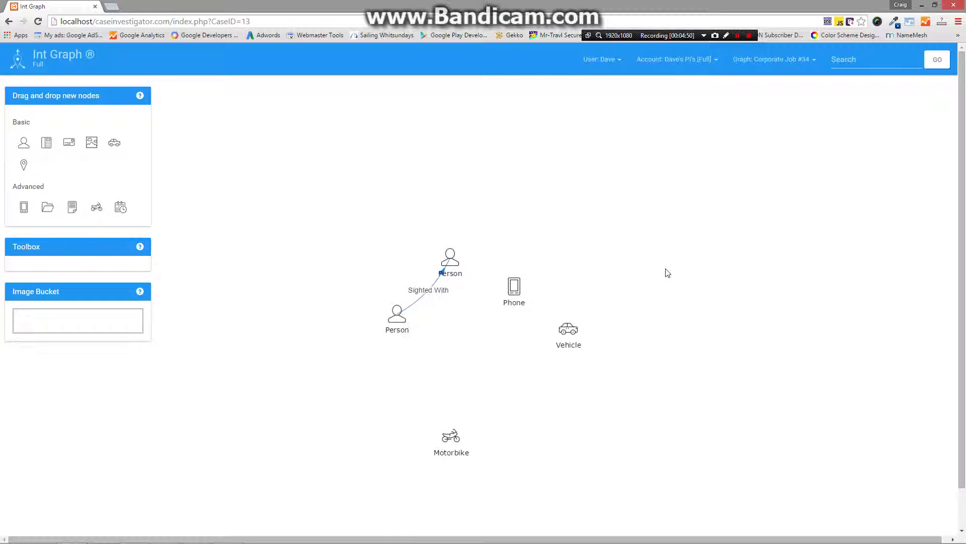
- Link the upper Person node to the Phone, Vehicle and Motorbike nodes in one operation
{"action": "left_click", "coordinate": [452, 261]}
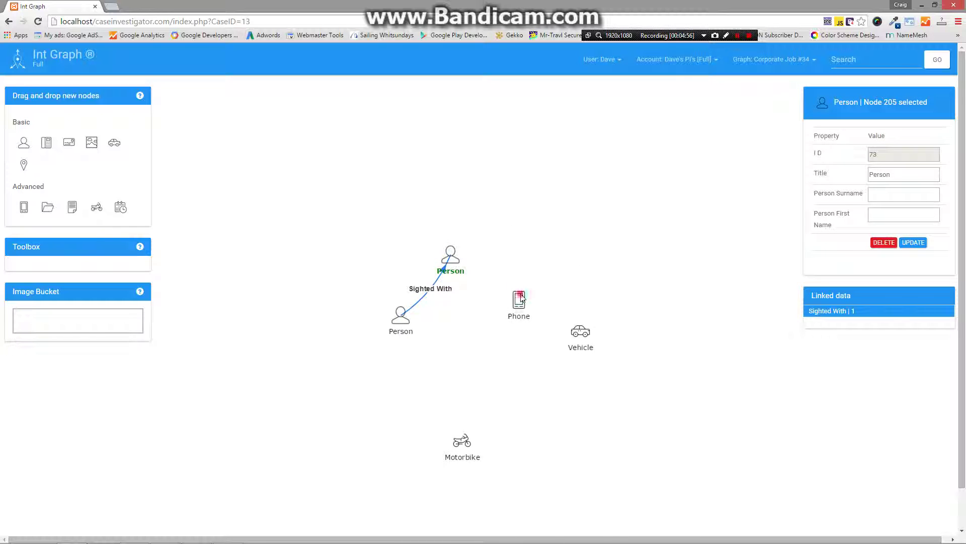
{"action": "left_click", "coordinate": [521, 298]}
{"action": "left_click", "coordinate": [585, 338]}
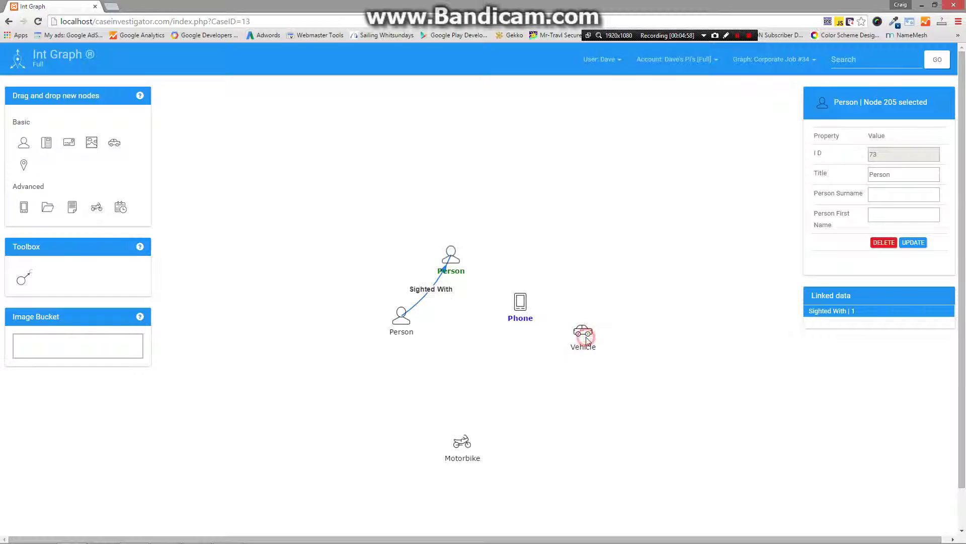
{"action": "left_click", "coordinate": [463, 445]}
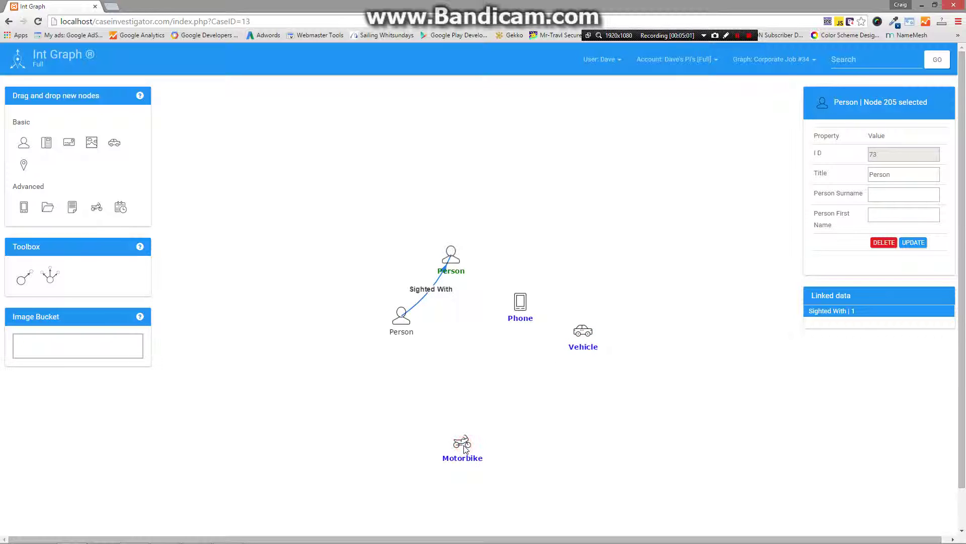
{"action": "left_click", "coordinate": [472, 257]}
{"action": "left_click", "coordinate": [51, 278]}
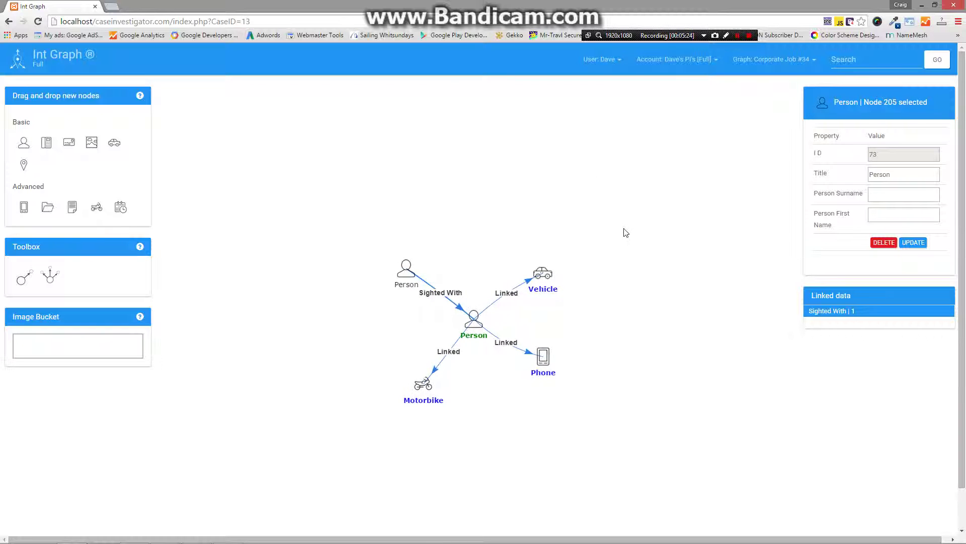
- Delete the two Linked edges connecting the central Person node to the Vehicle and Phone nodes
{"action": "left_click", "coordinate": [508, 299]}
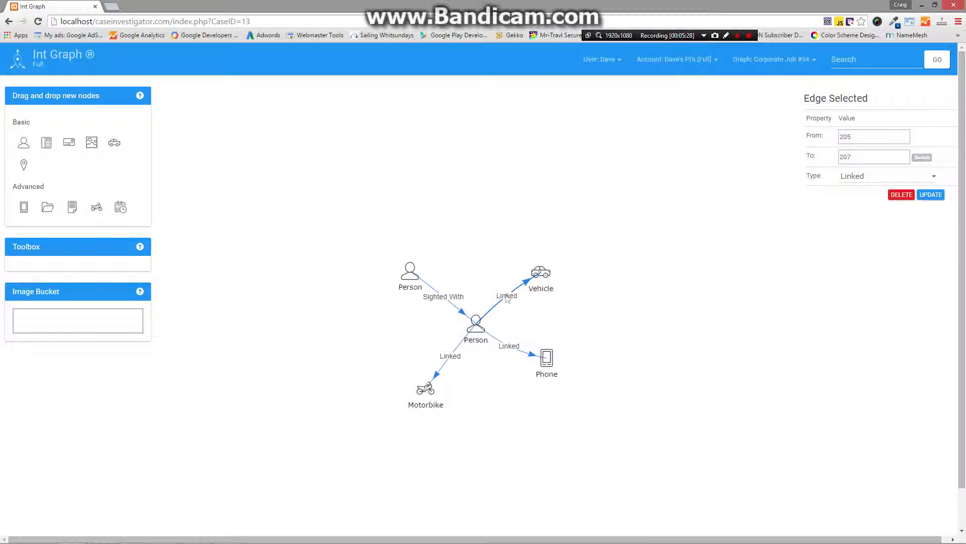
{"action": "left_click", "coordinate": [901, 194]}
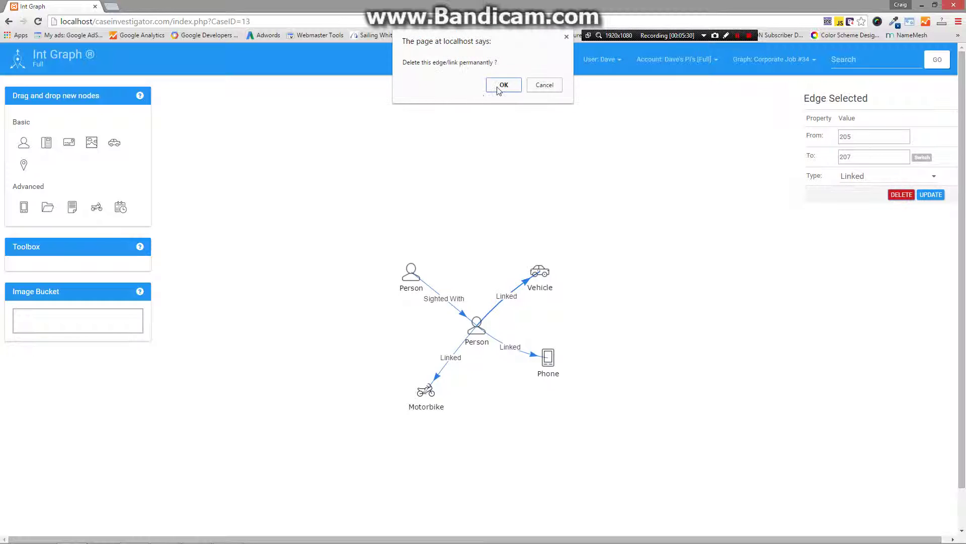
{"action": "left_click", "coordinate": [503, 86]}
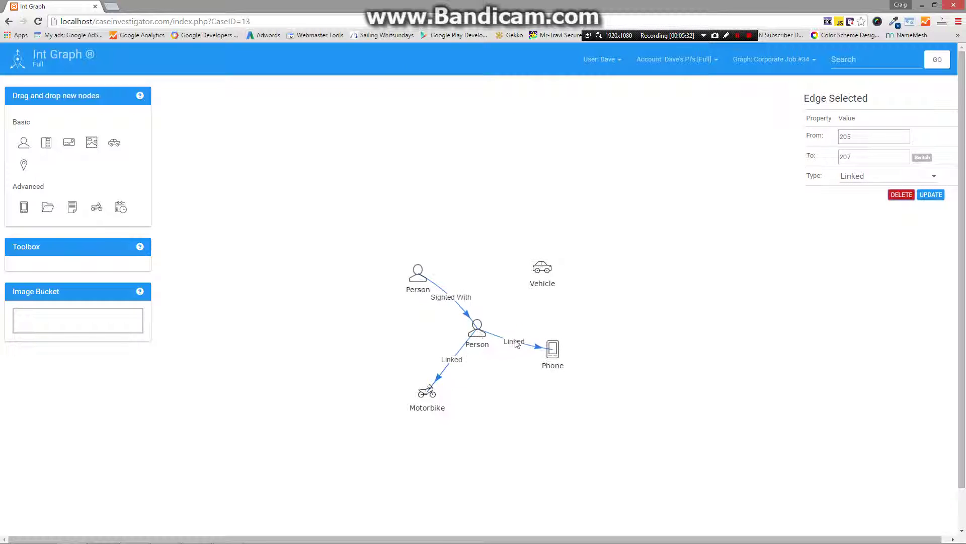
{"action": "left_click", "coordinate": [515, 344]}
{"action": "left_click", "coordinate": [901, 195]}
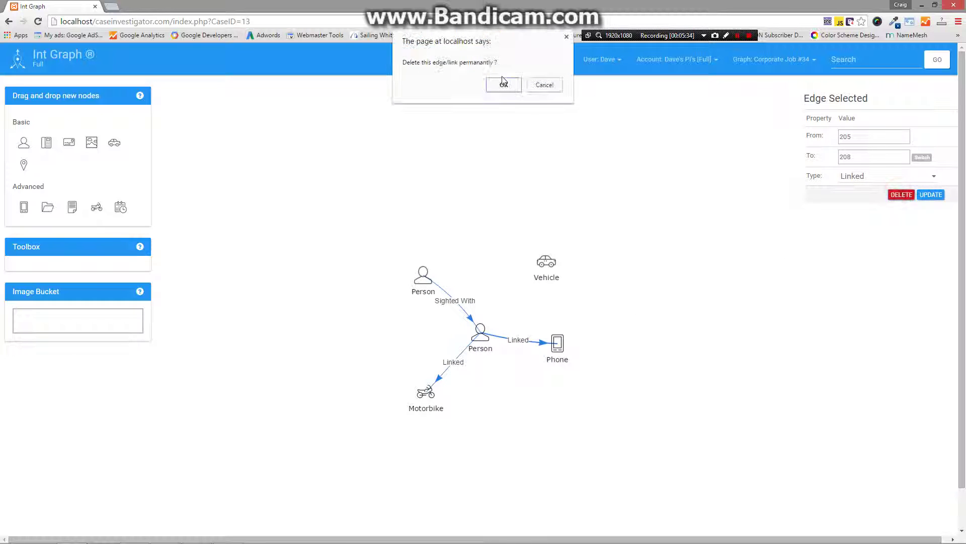
{"action": "left_click", "coordinate": [504, 83]}
- Delete the unlinked Vehicle and Phone nodes from the graph permanently
{"action": "left_click", "coordinate": [546, 263]}
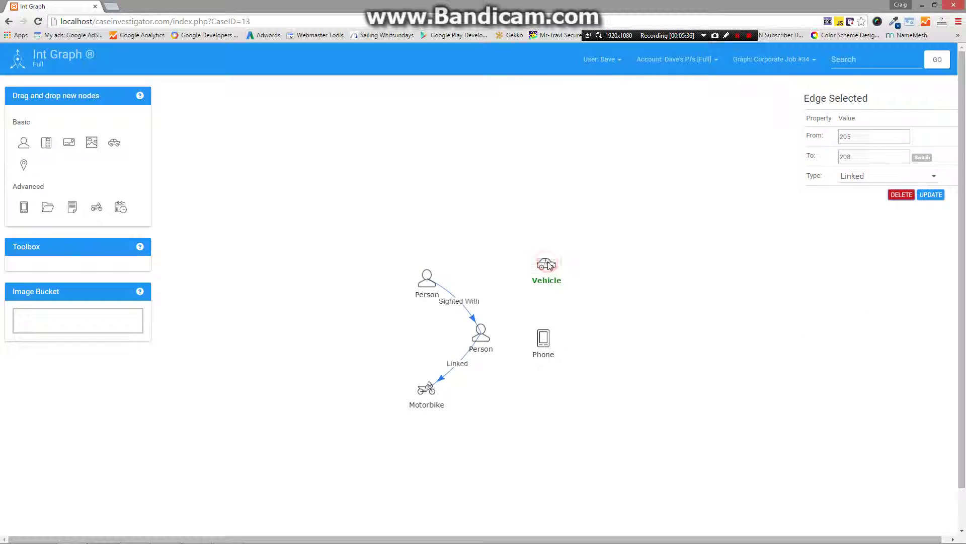
{"action": "left_click", "coordinate": [883, 302]}
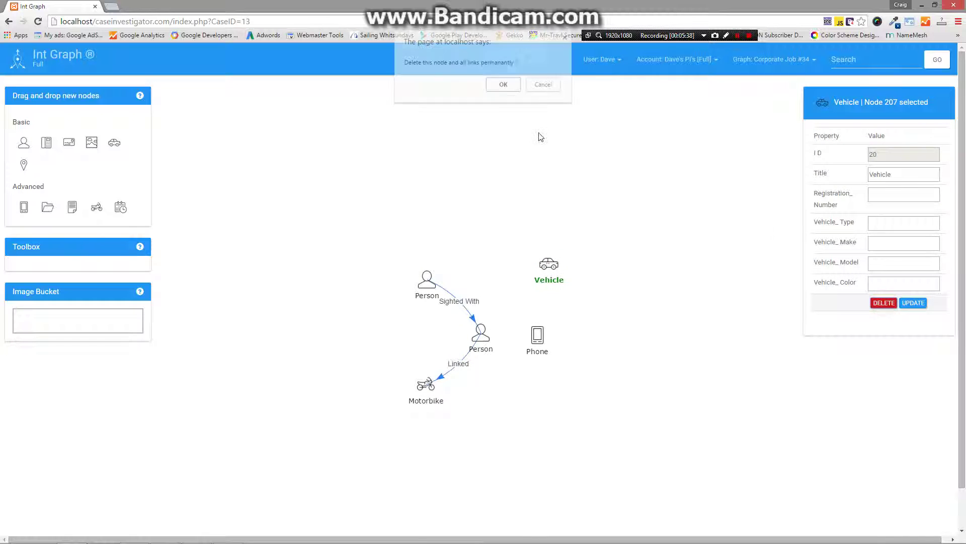
{"action": "left_click", "coordinate": [504, 84]}
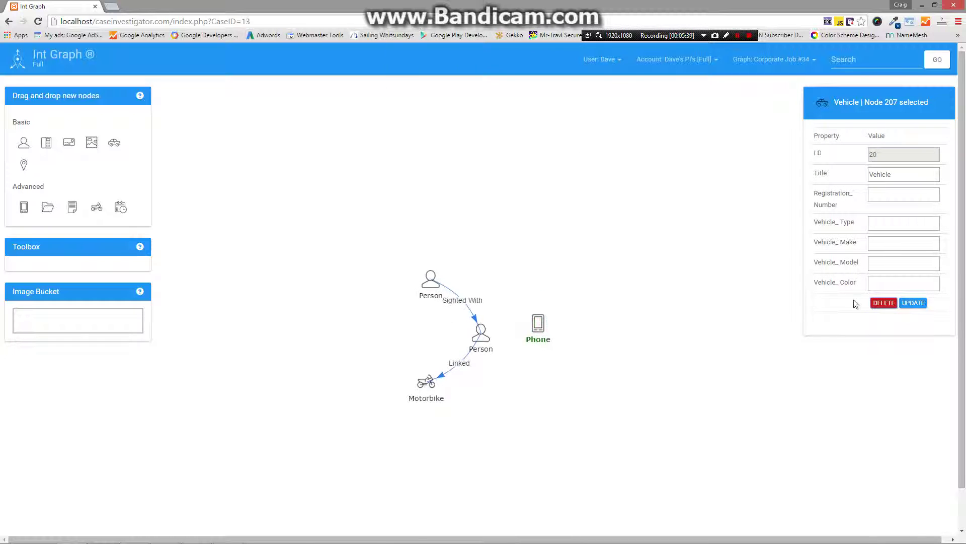
{"action": "left_click", "coordinate": [884, 213]}
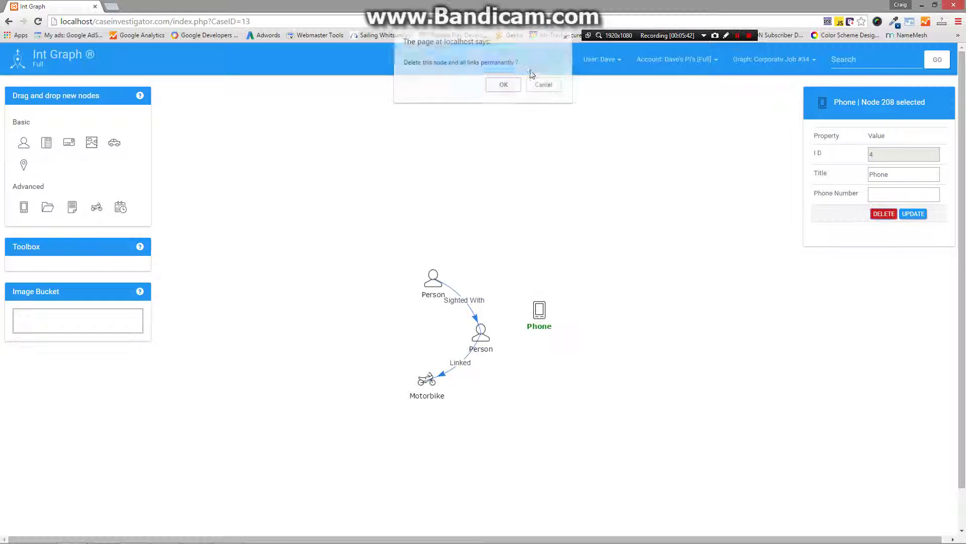
{"action": "left_click", "coordinate": [502, 84]}
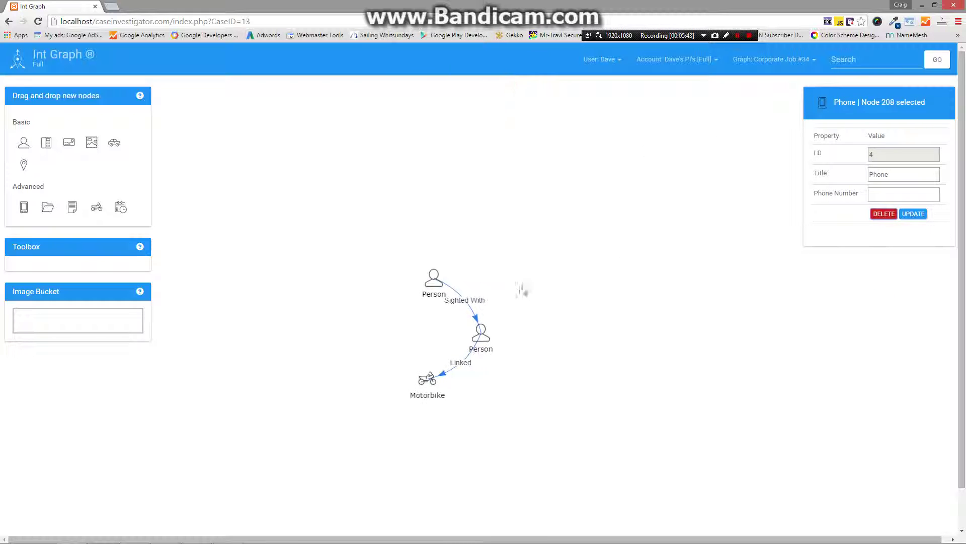
- Delete the central Person node along with all its links, and delete the Motorbike node
{"action": "left_click", "coordinate": [482, 334]}
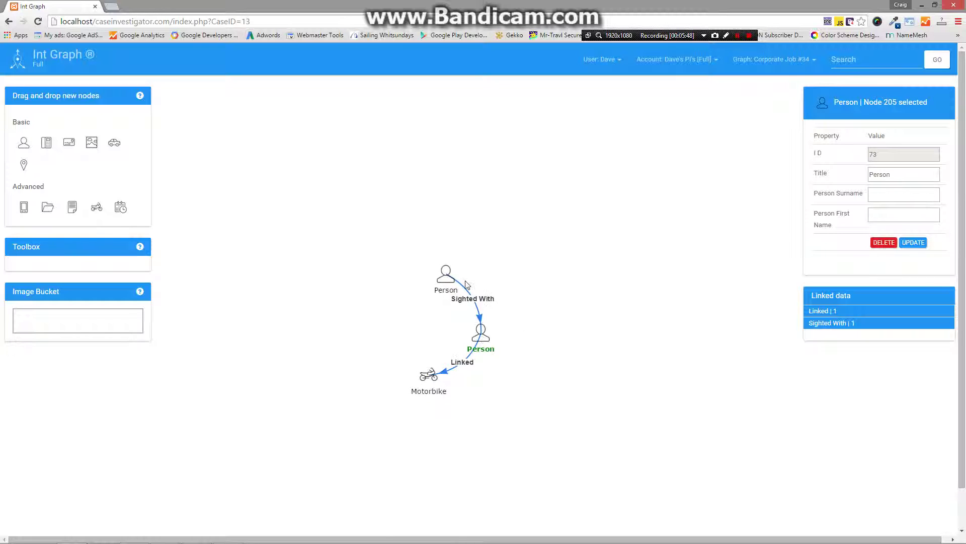
{"action": "left_click", "coordinate": [883, 242]}
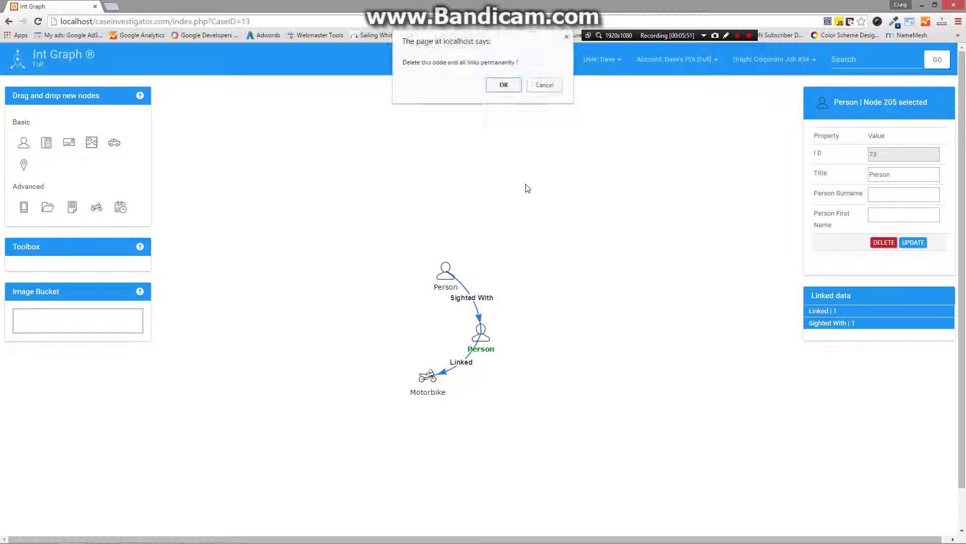
{"action": "left_click", "coordinate": [504, 85]}
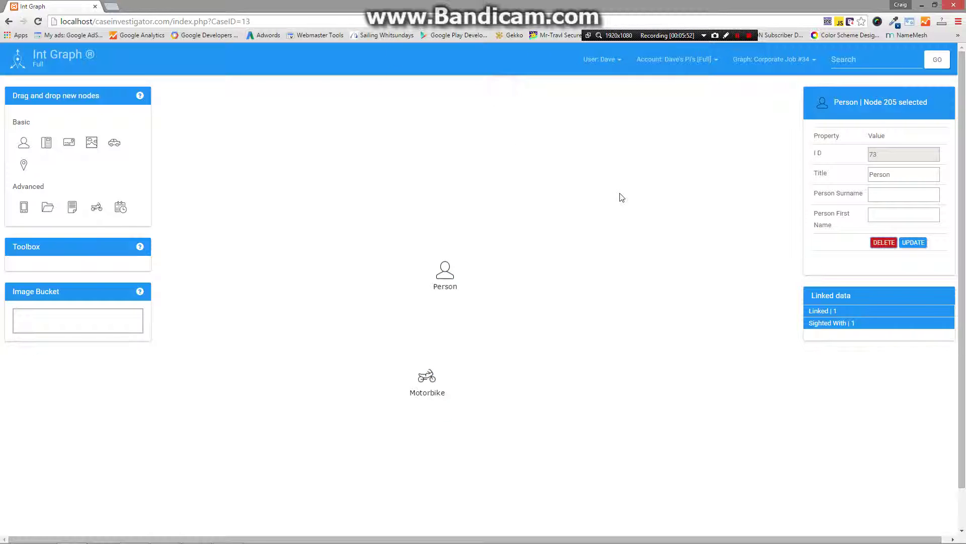
{"action": "left_click", "coordinate": [425, 381]}
{"action": "left_click", "coordinate": [884, 303]}
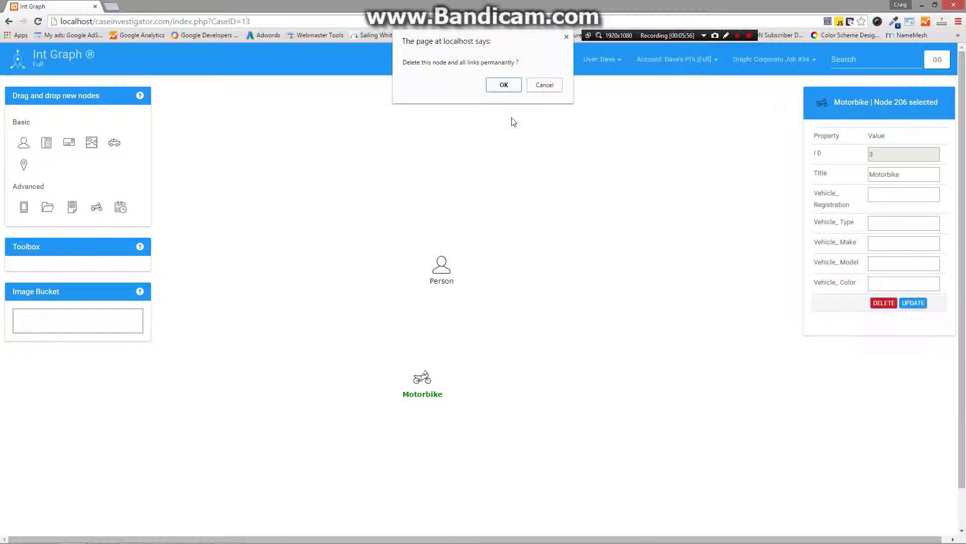
{"action": "left_click", "coordinate": [504, 85]}
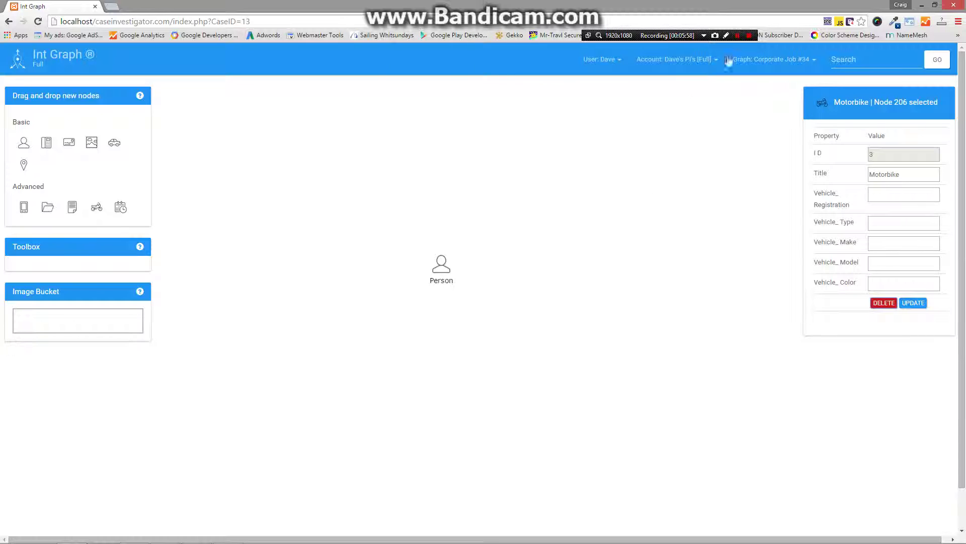